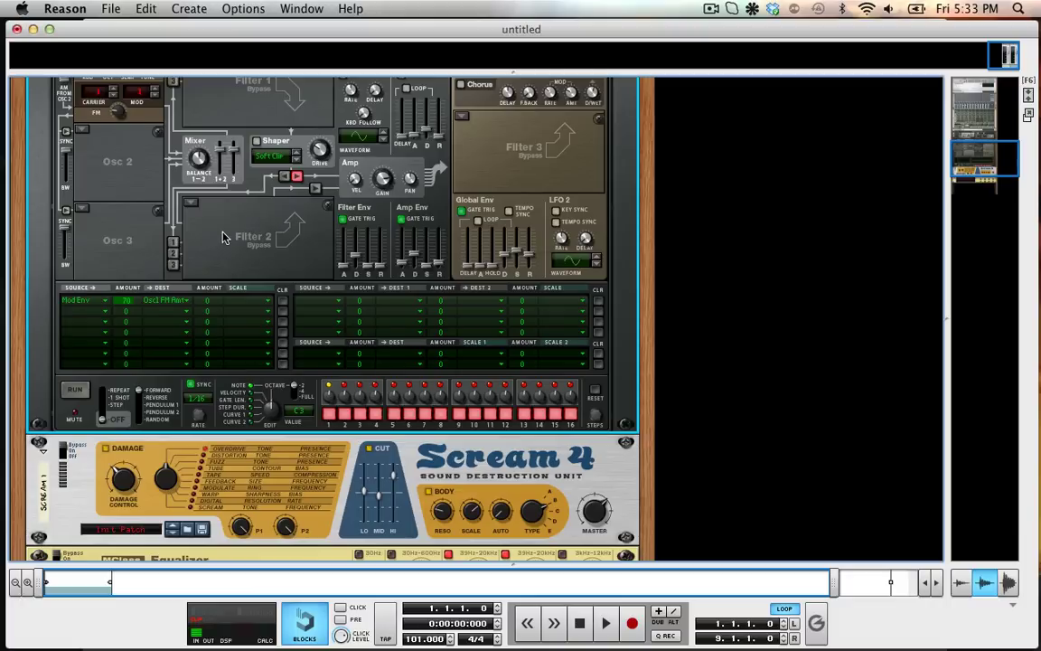
- Review Thor 1's FM Pair oscillator and mod matrix in the rack, then show the sequencer
scroll(200, 208, up, 3)
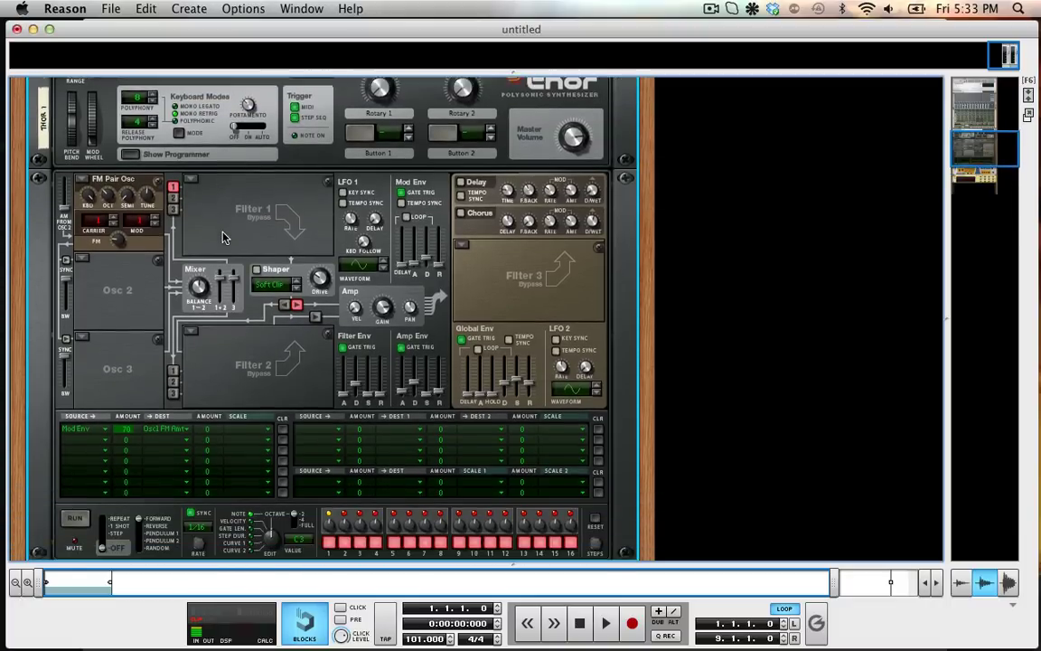
scroll(224, 239, down, 1)
scroll(224, 239, down, 2)
scroll(224, 239, down, 2)
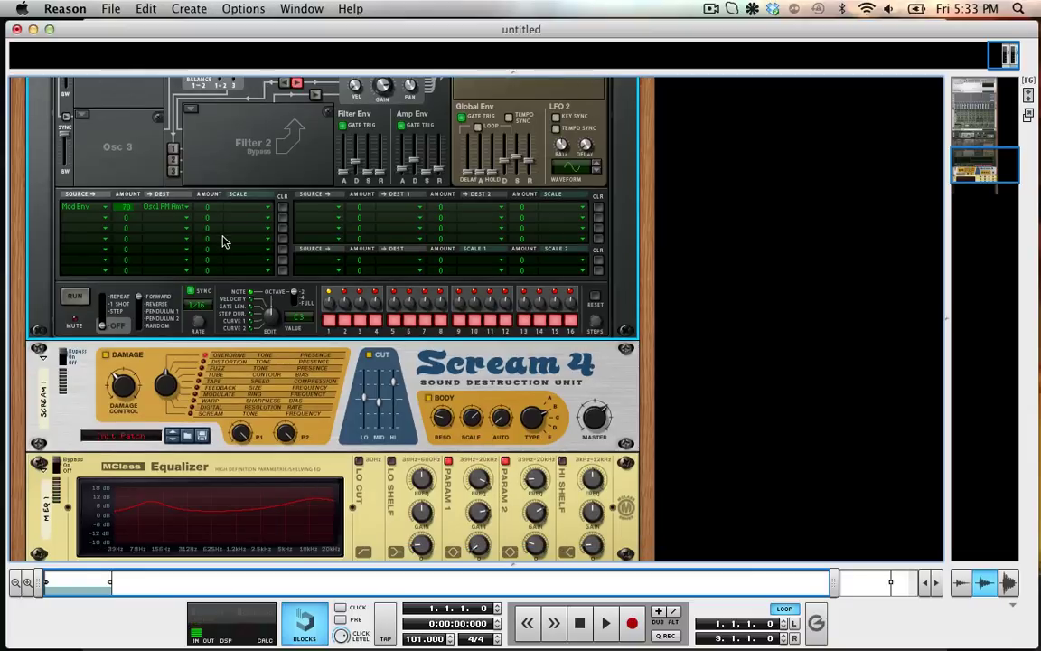
scroll(225, 239, up, 2)
scroll(224, 240, up, 1)
scroll(224, 240, up, 1)
scroll(225, 241, down, 2)
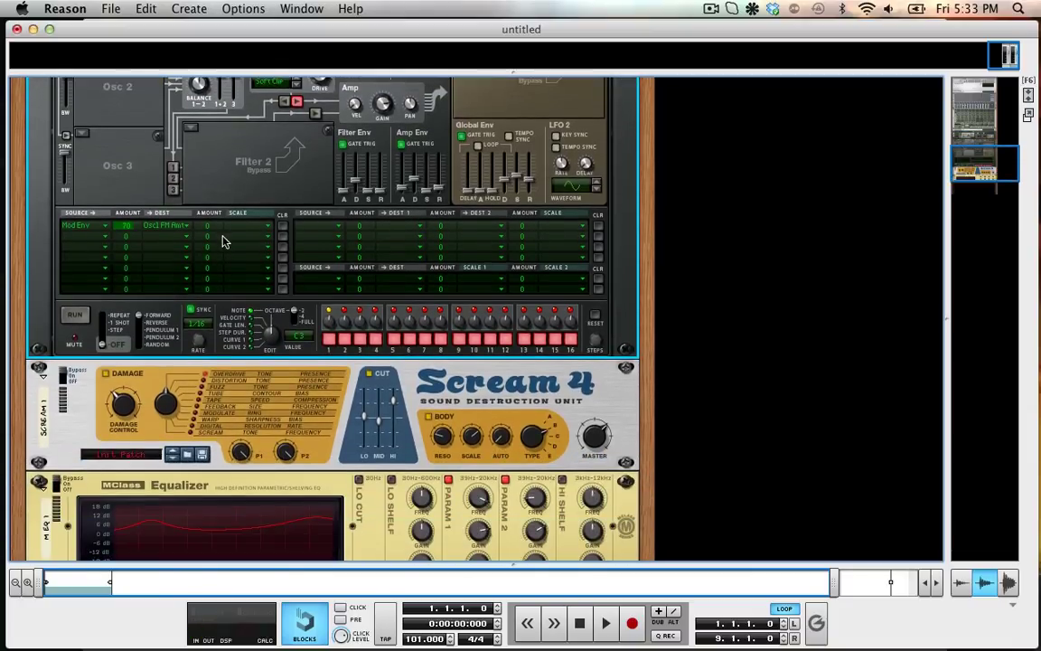
scroll(223, 240, down, 1)
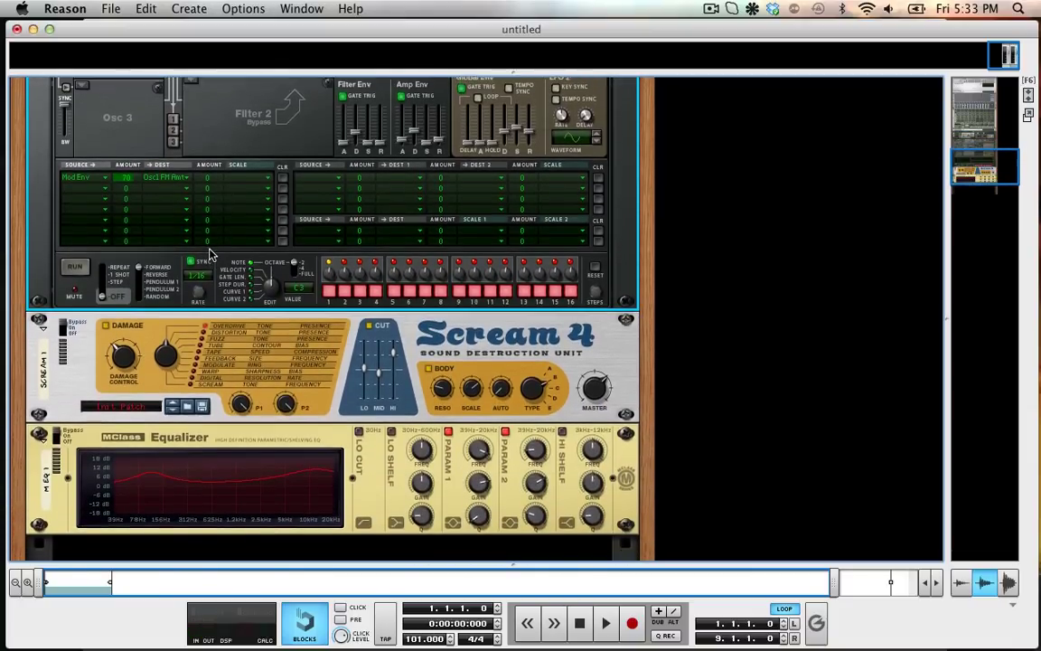
key(F7)
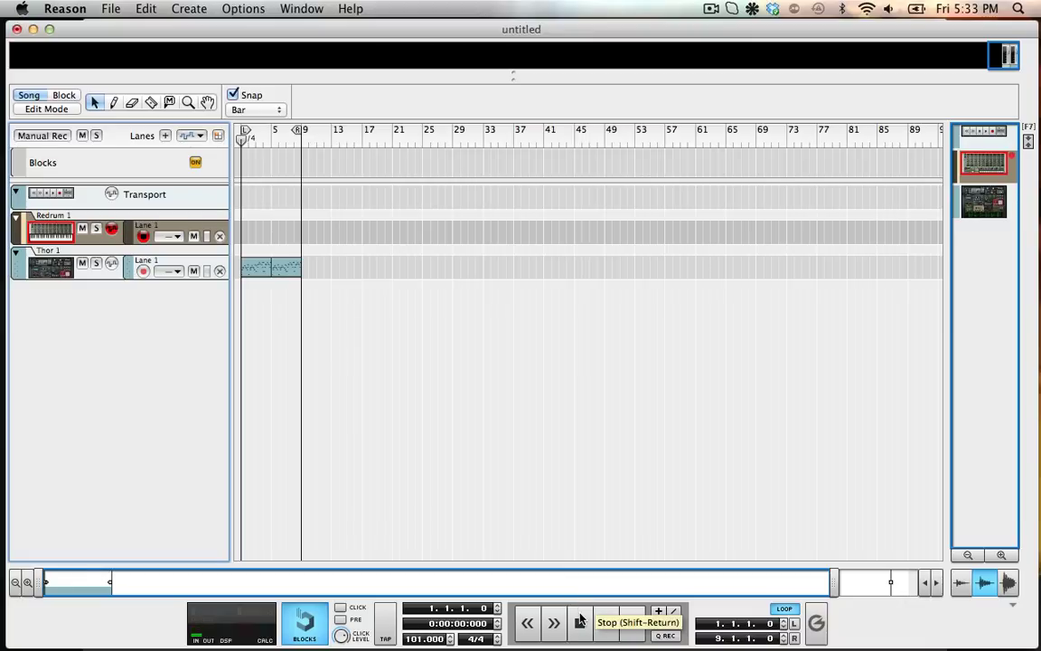
- Play the song to hear the existing Thor bass, ending back on the device rack
key(space)
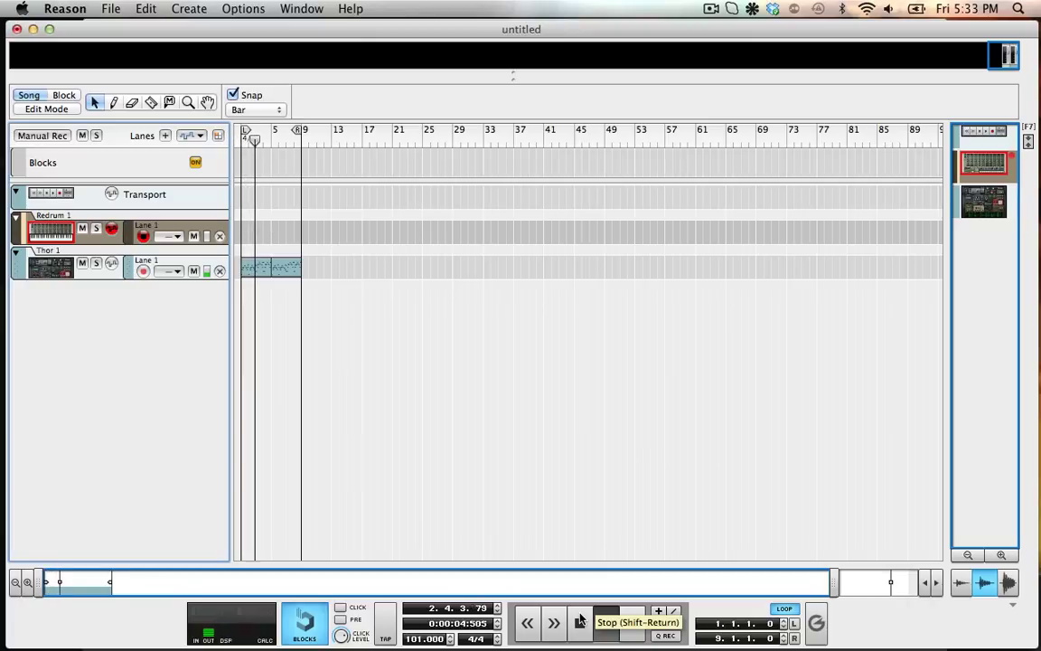
key(F6)
key(F7)
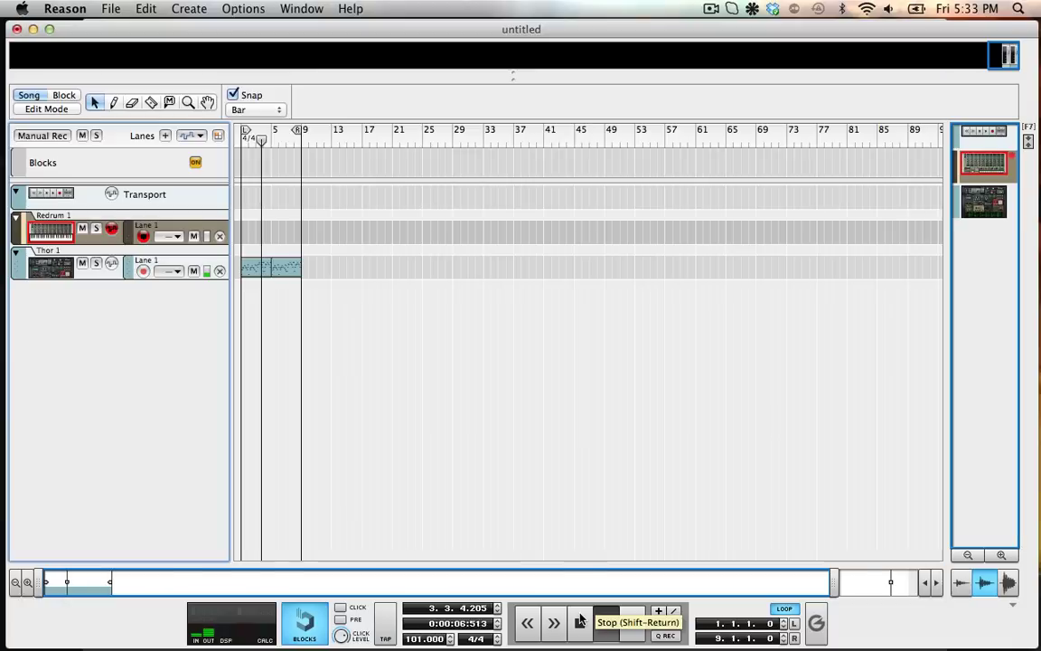
key(F6)
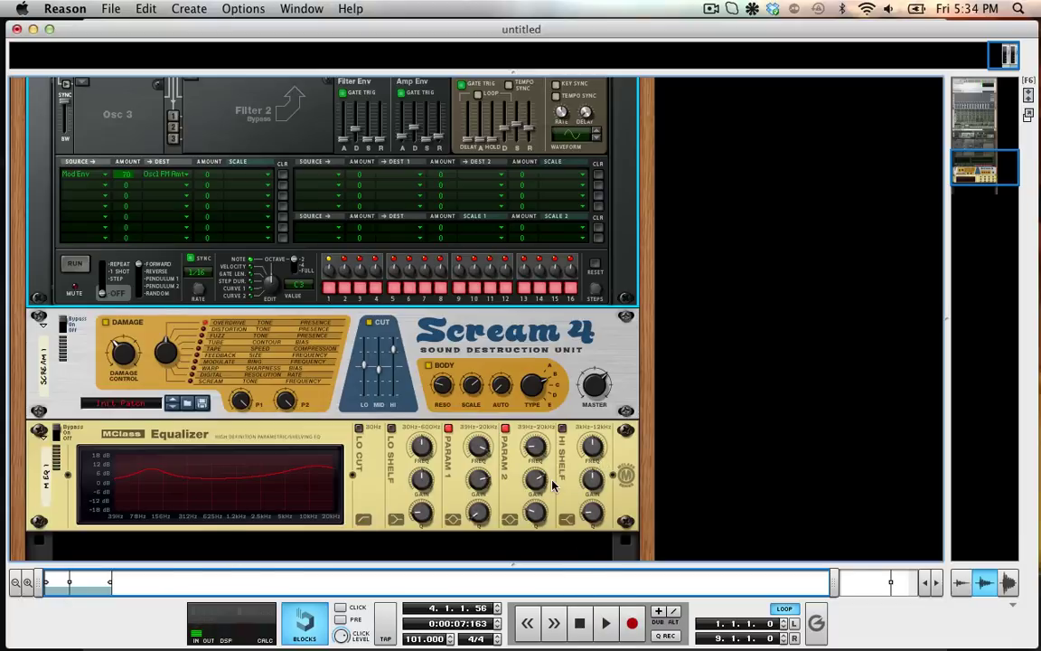
- Select the MClass Equalizer so new devices are placed below it
scroll(543, 481, up, 5)
scroll(544, 480, up, 1)
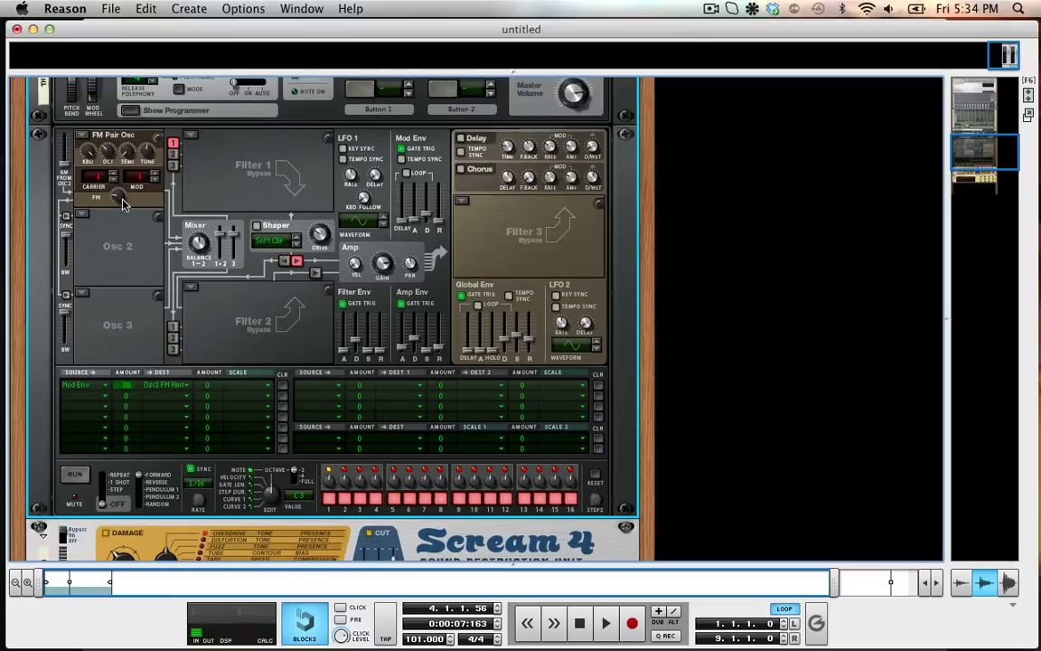
mouse_move(118, 197)
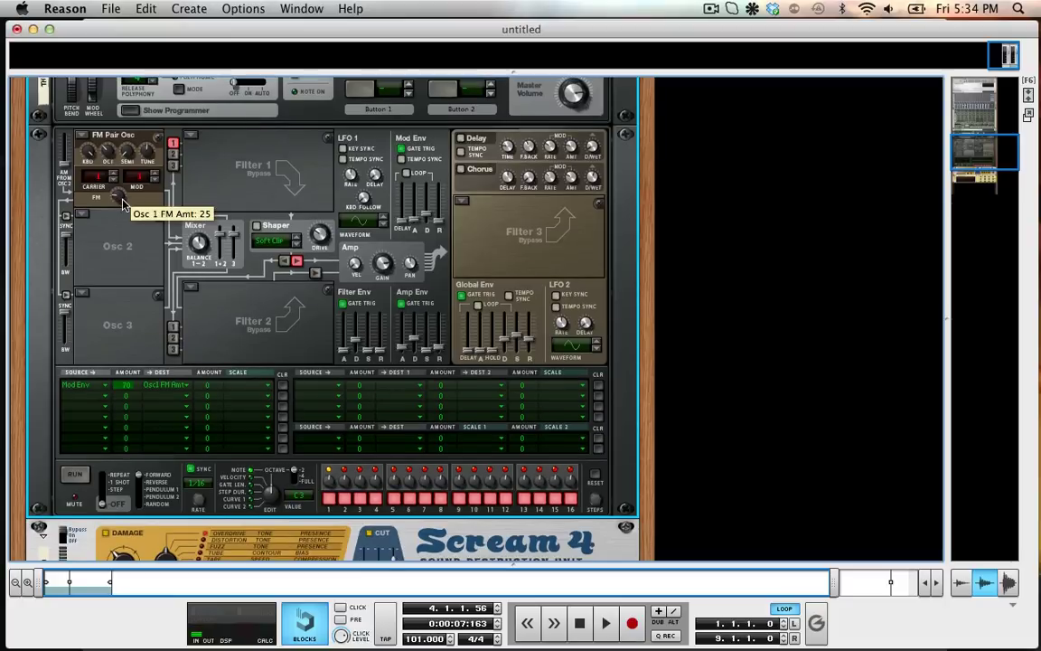
scroll(122, 204, down, 10)
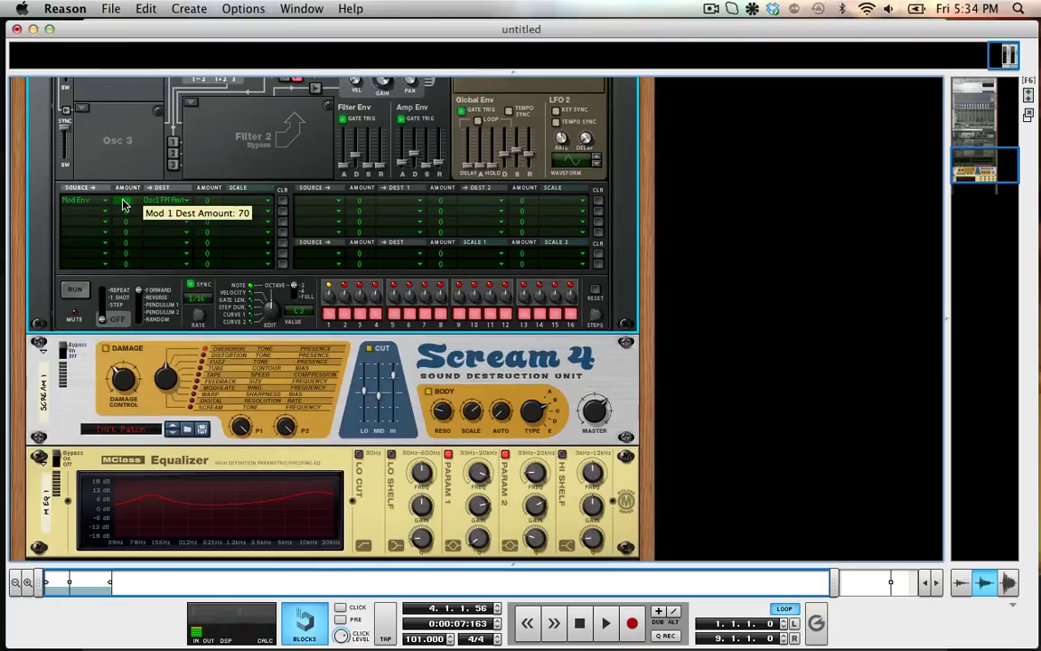
scroll(123, 204, up, 10)
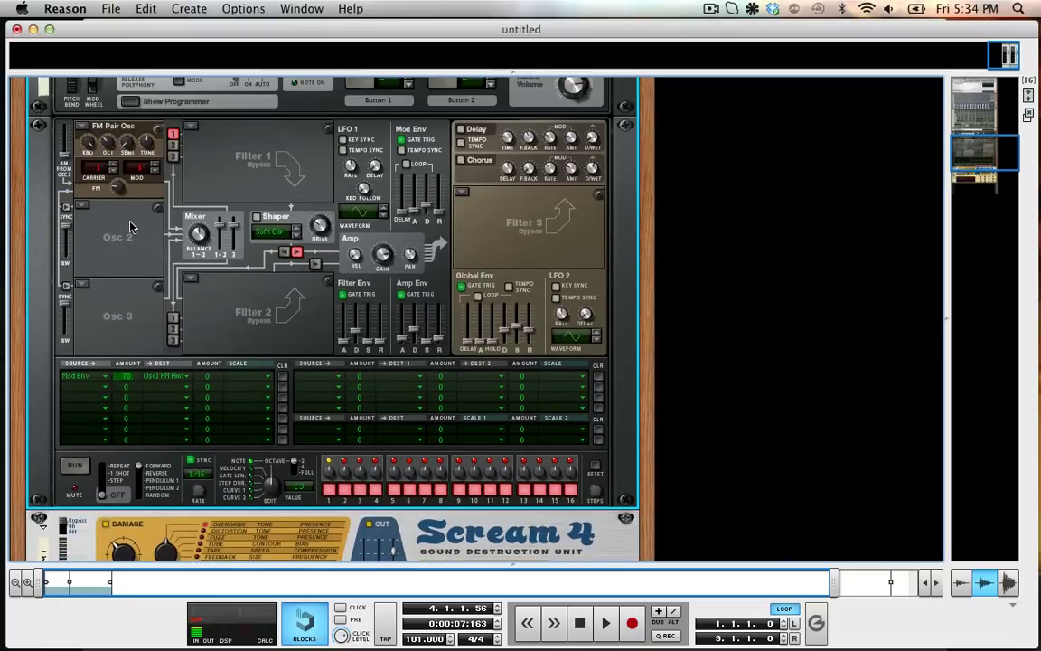
scroll(72, 353, down, 6)
scroll(72, 353, down, 13)
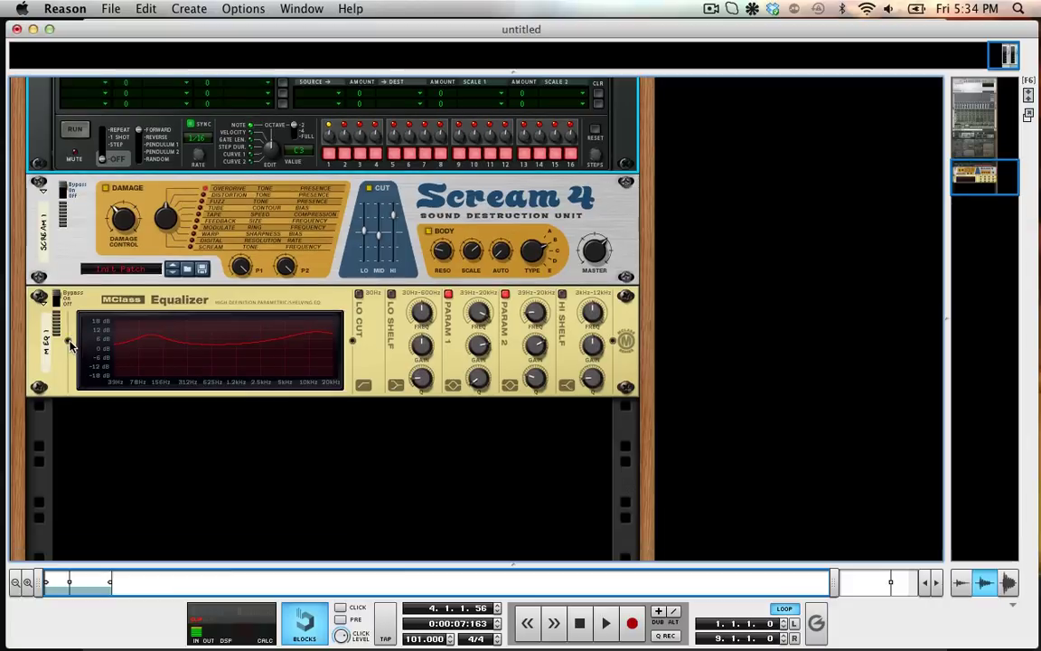
click(59, 337)
- Add a Thor Polysonic Synthesizer, show its programmer and list Osc 1's oscillator types
click(243, 8)
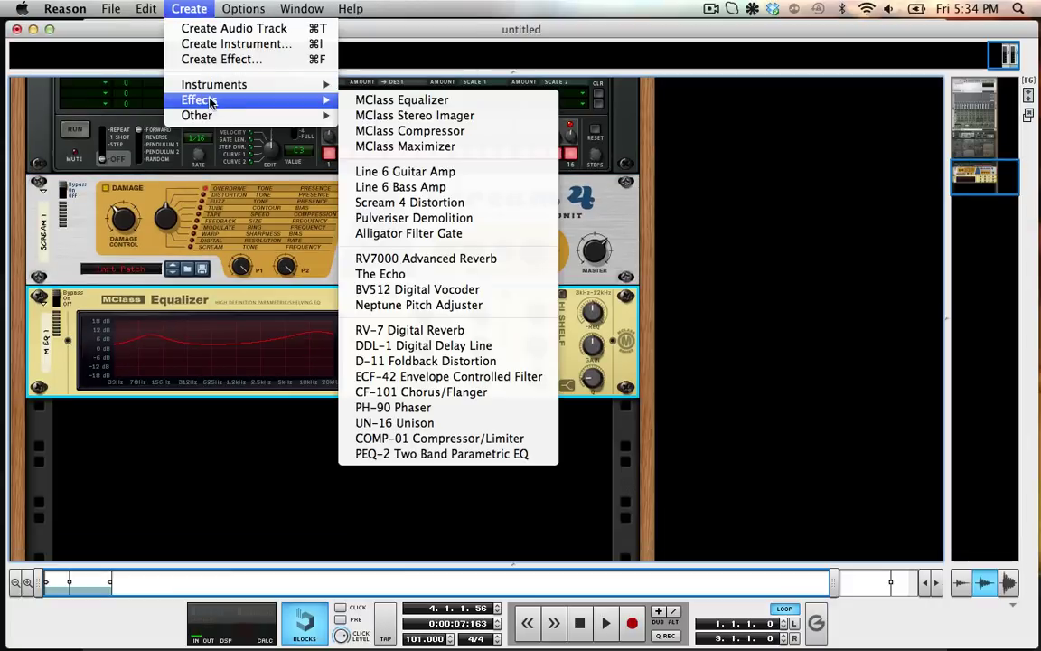
mouse_move(214, 84)
click(372, 120)
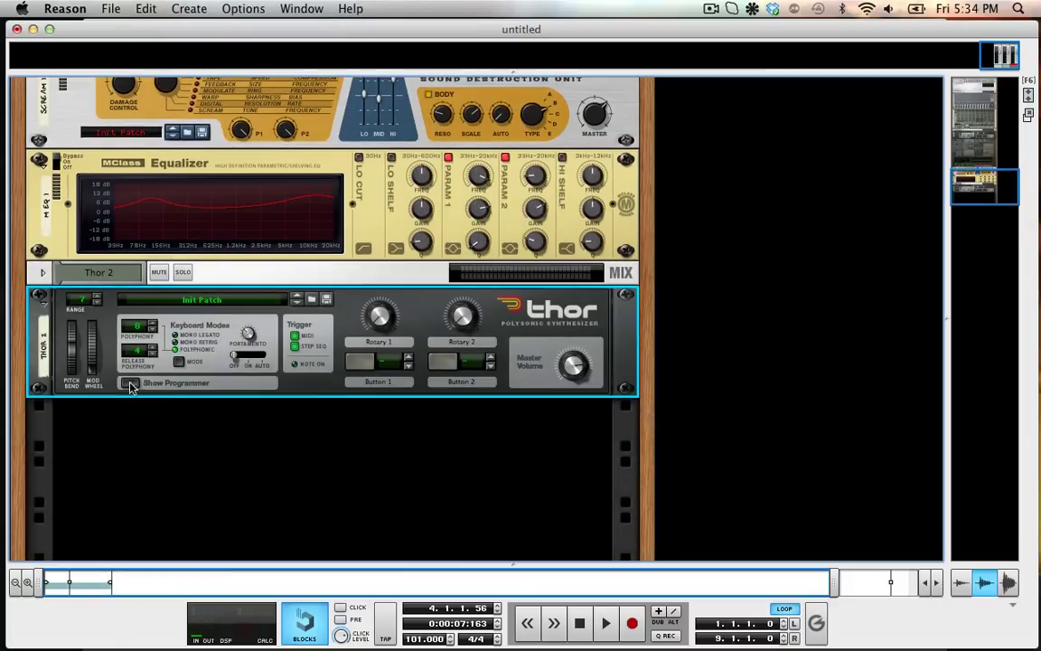
click(130, 383)
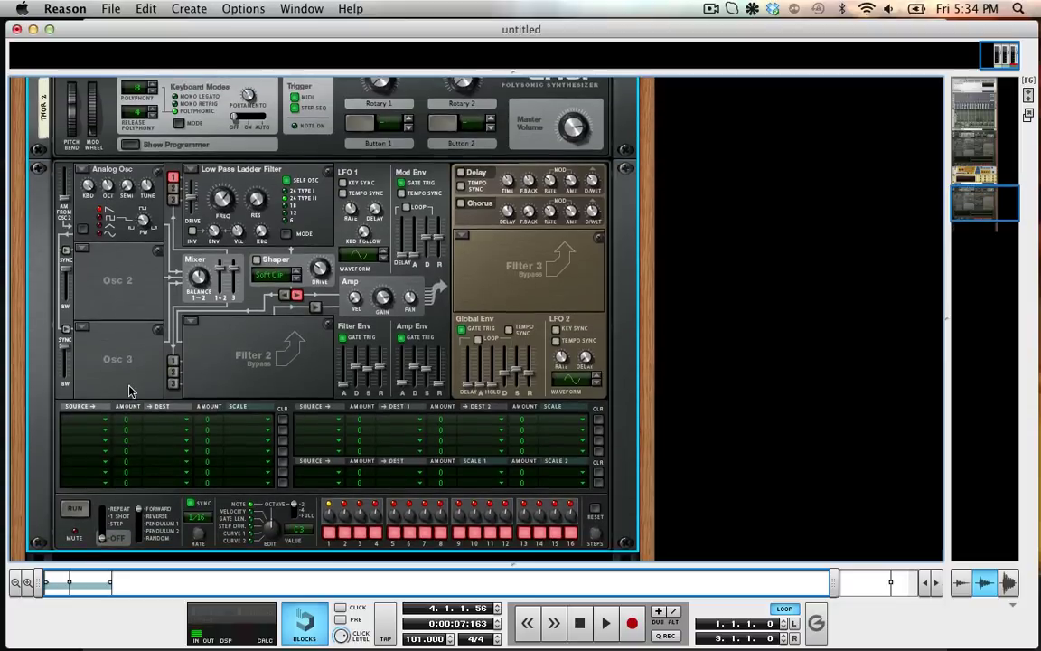
click(81, 166)
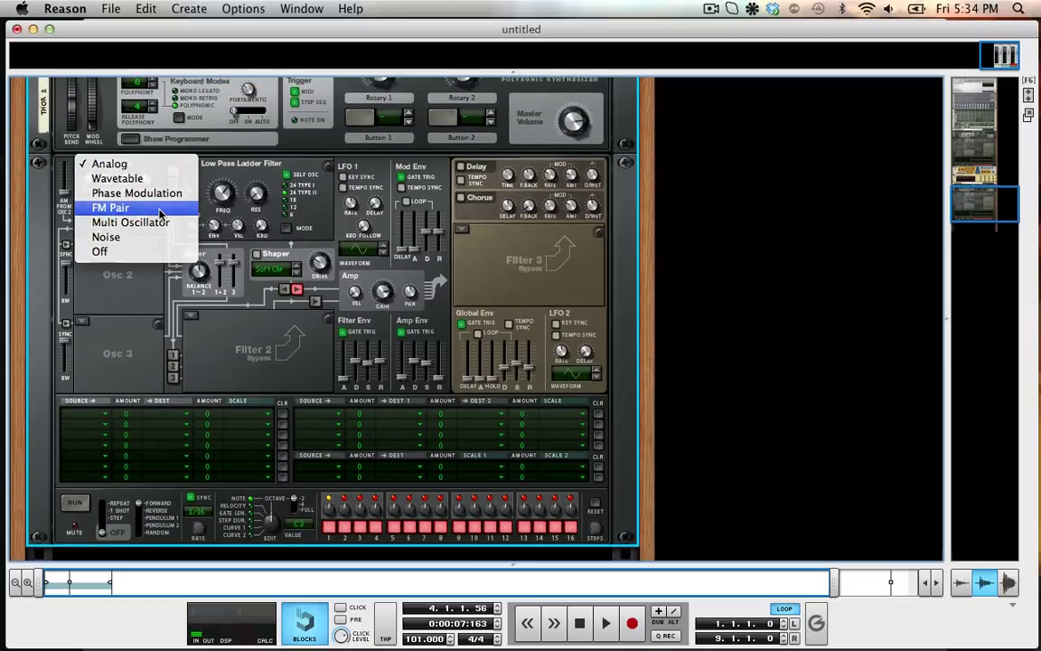
- Make Osc 1 an FM Pair oscillator and push its FM amount up toward maximum
click(160, 212)
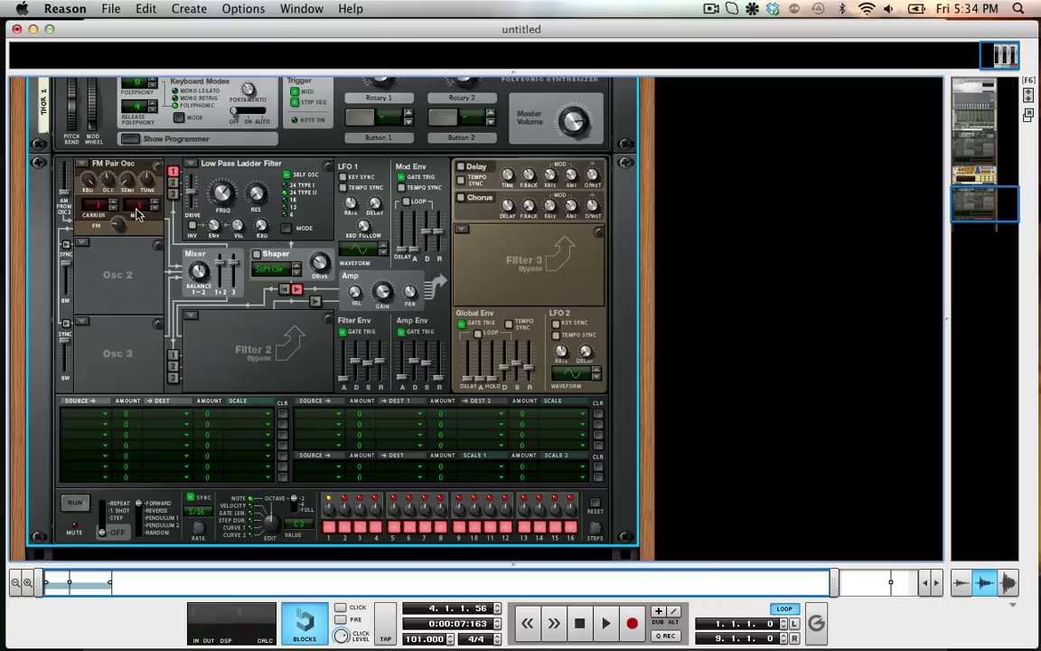
mouse_move(121, 224)
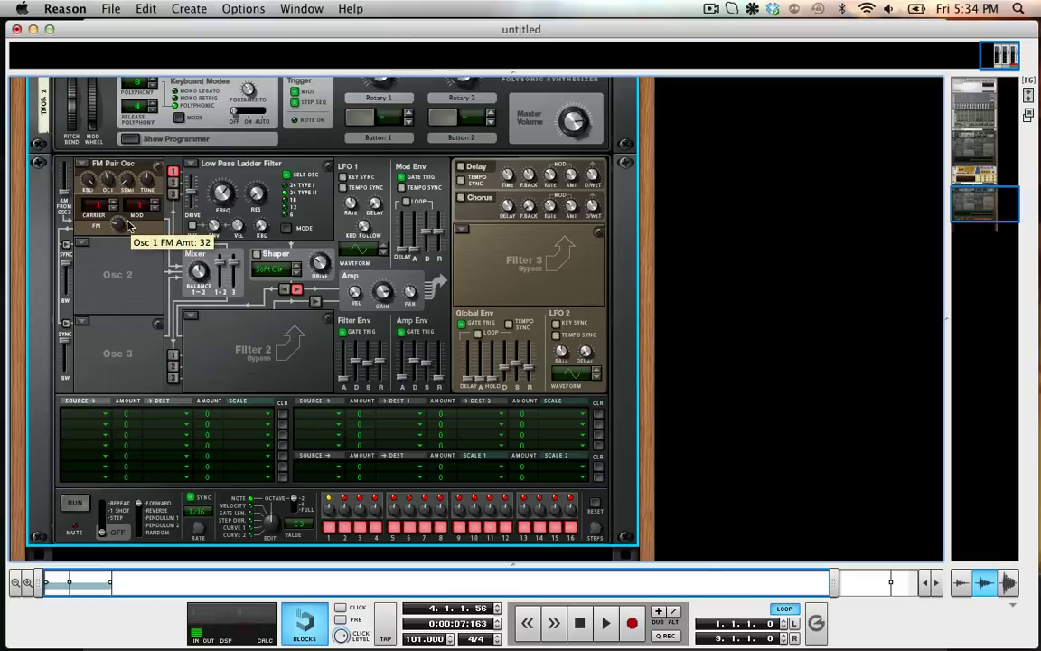
drag(127, 225, 145, 287)
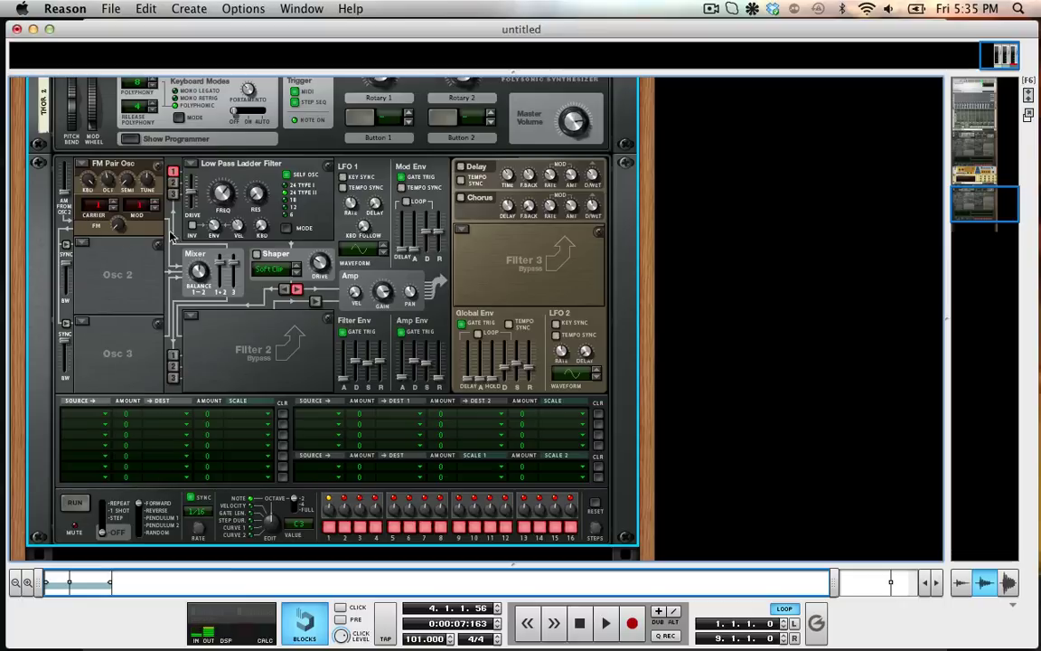
drag(120, 190, 103, 77)
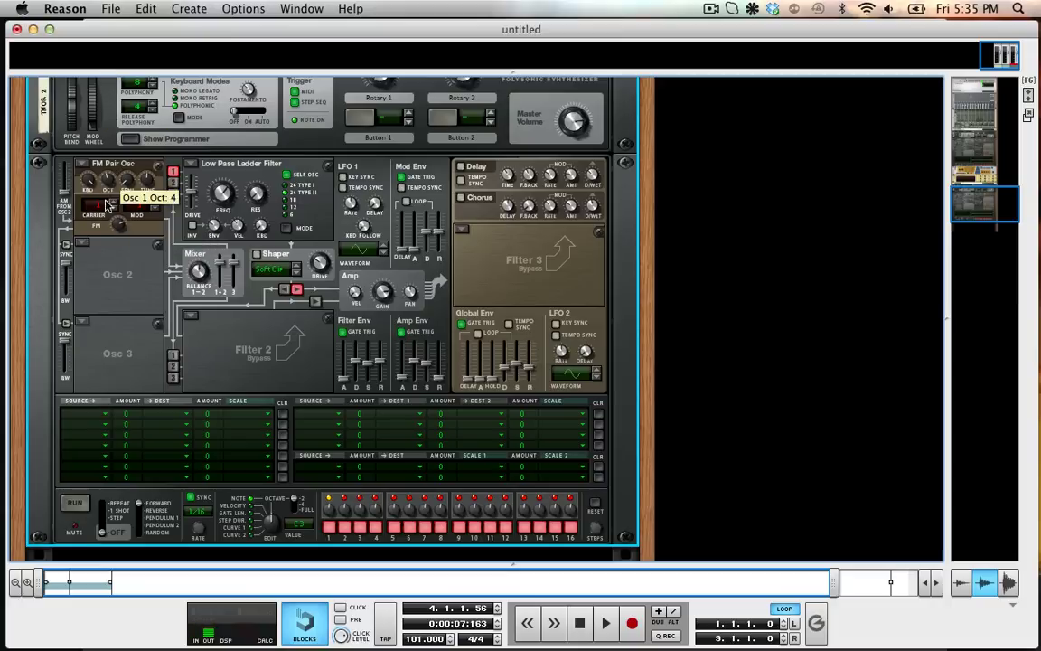
mouse_move(115, 217)
mouse_down()
mouse_move(123, 159)
mouse_move(128, 267)
mouse_up()
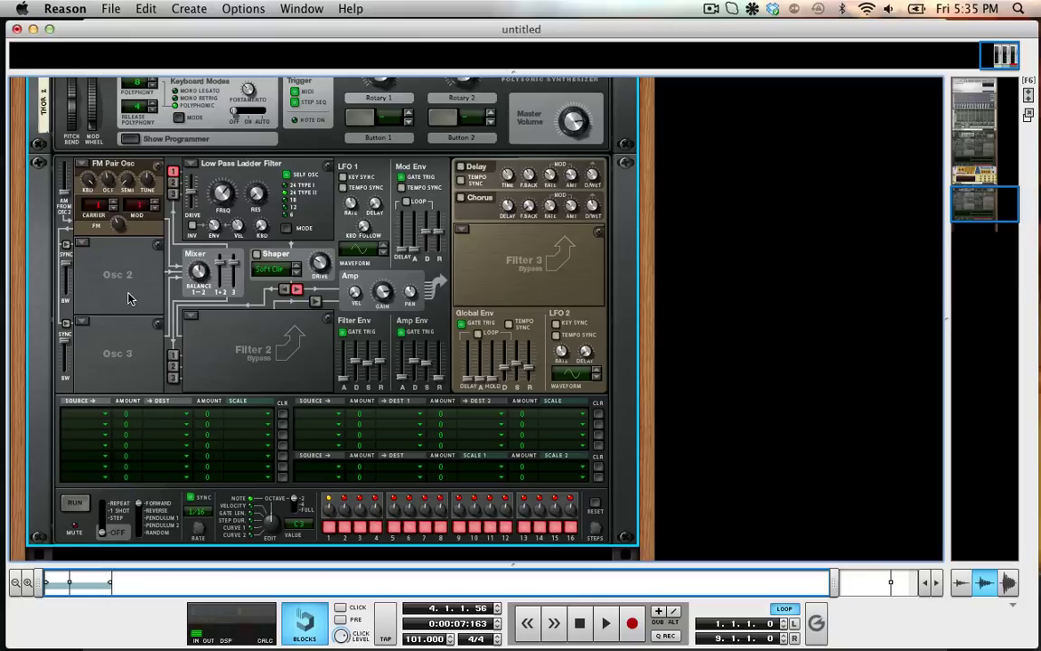
- Bypass Filter 1 and choose Mod Env as the source in mod matrix row 1
click(200, 163)
click(209, 224)
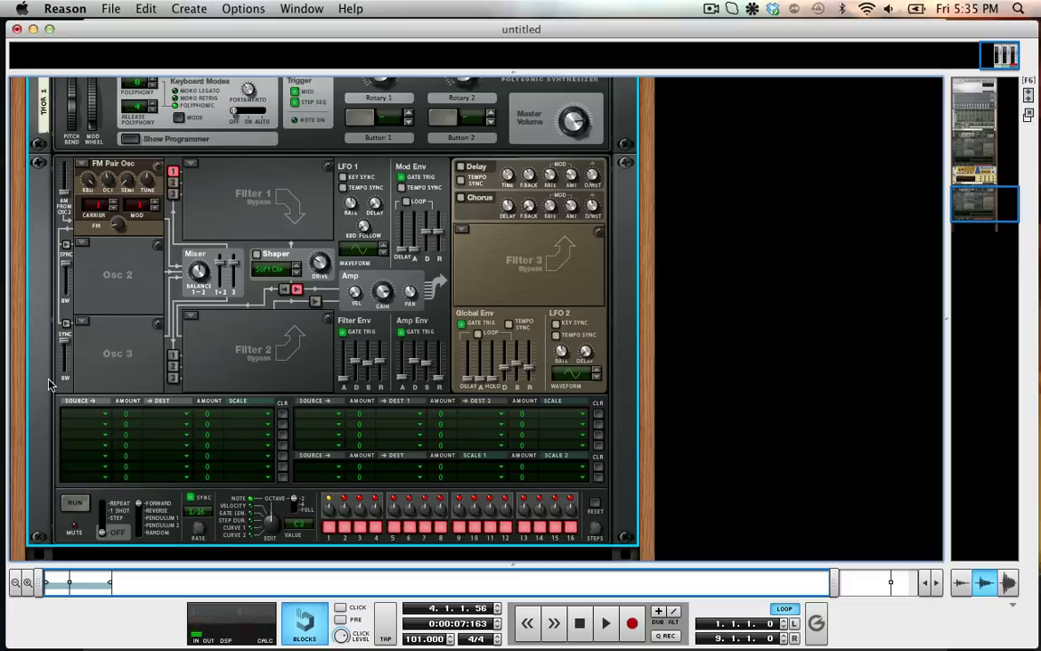
click(100, 425)
scroll(118, 543, down, 2)
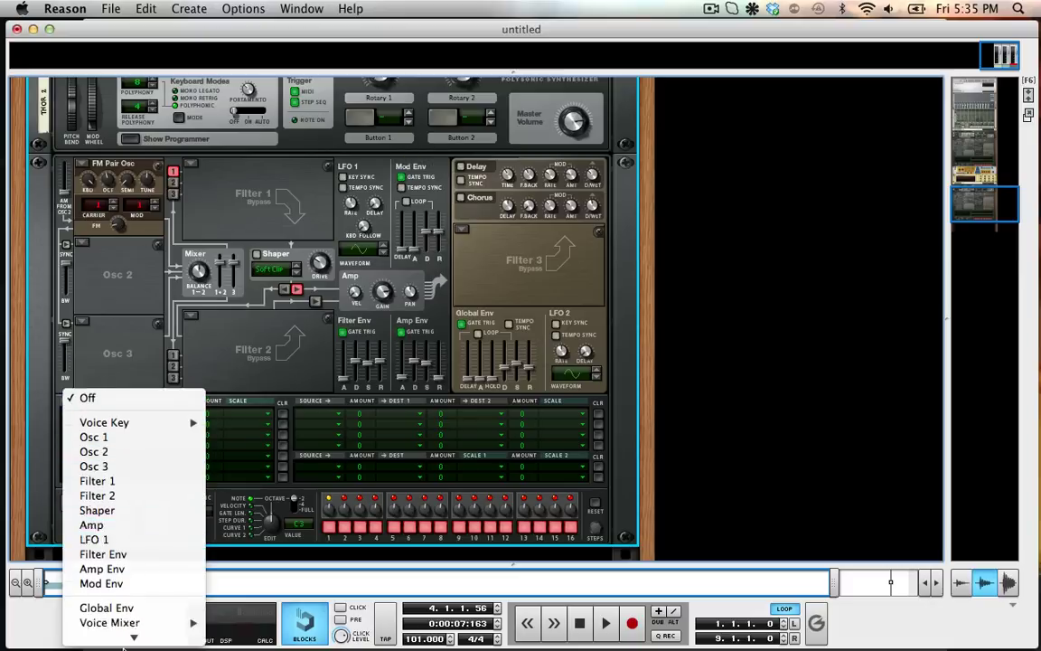
scroll(115, 552, down, 3)
click(101, 509)
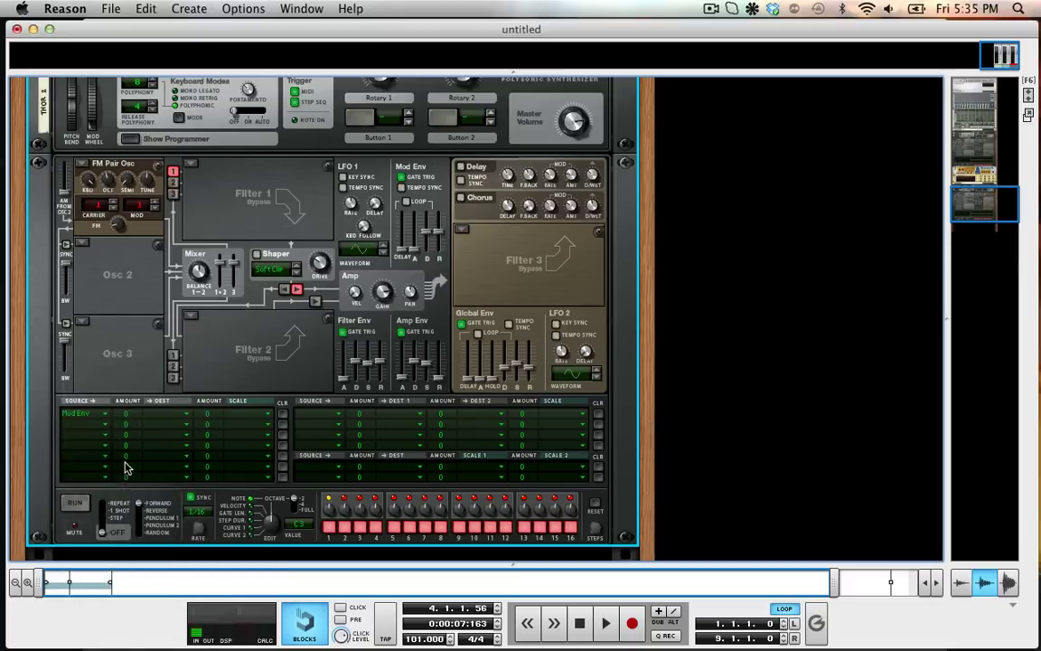
- Route row 1 to Osc1 FM Amt with a modulation amount of 100
click(165, 414)
mouse_move(175, 436)
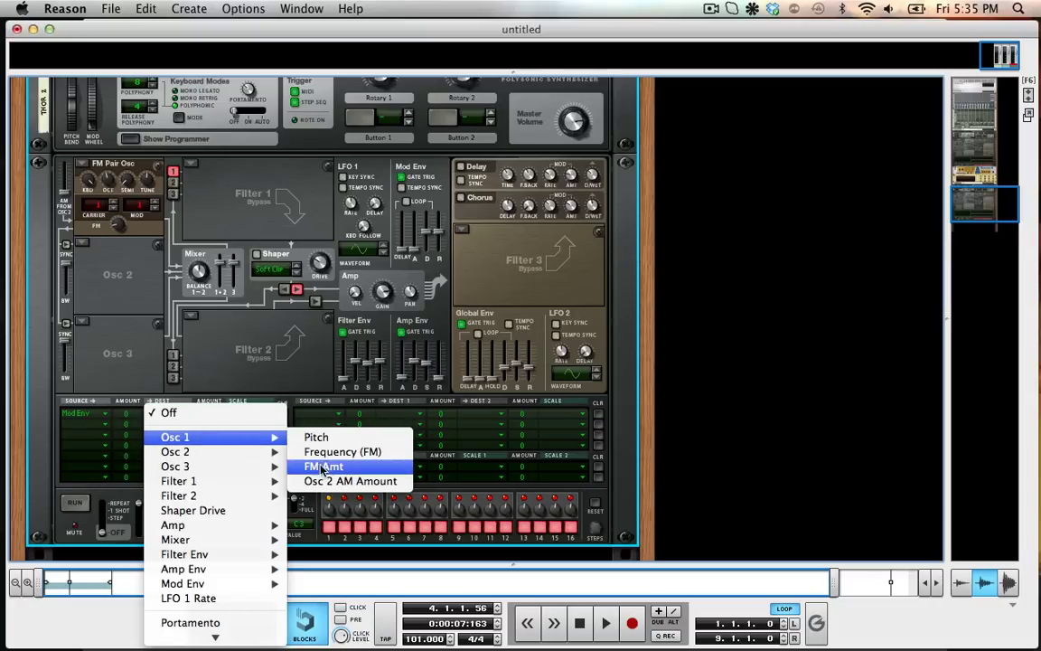
click(326, 469)
mouse_move(126, 413)
mouse_down()
mouse_move(161, 359)
mouse_move(144, 206)
mouse_up()
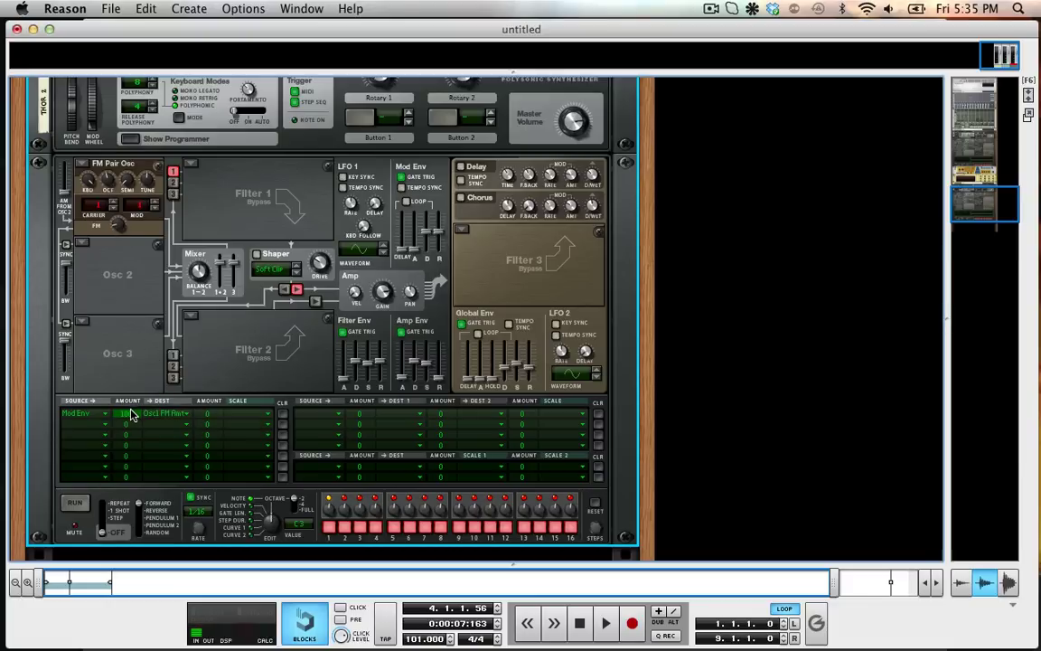
drag(133, 416, 122, 249)
- Set Amp Env attack ~9 ms, slight Mod Env attack, Mod Env decay ~651 ms, FM mod amount 70
drag(403, 360, 406, 386)
mouse_move(418, 255)
mouse_down()
mouse_move(428, 237)
mouse_move(428, 252)
mouse_up()
mouse_move(428, 243)
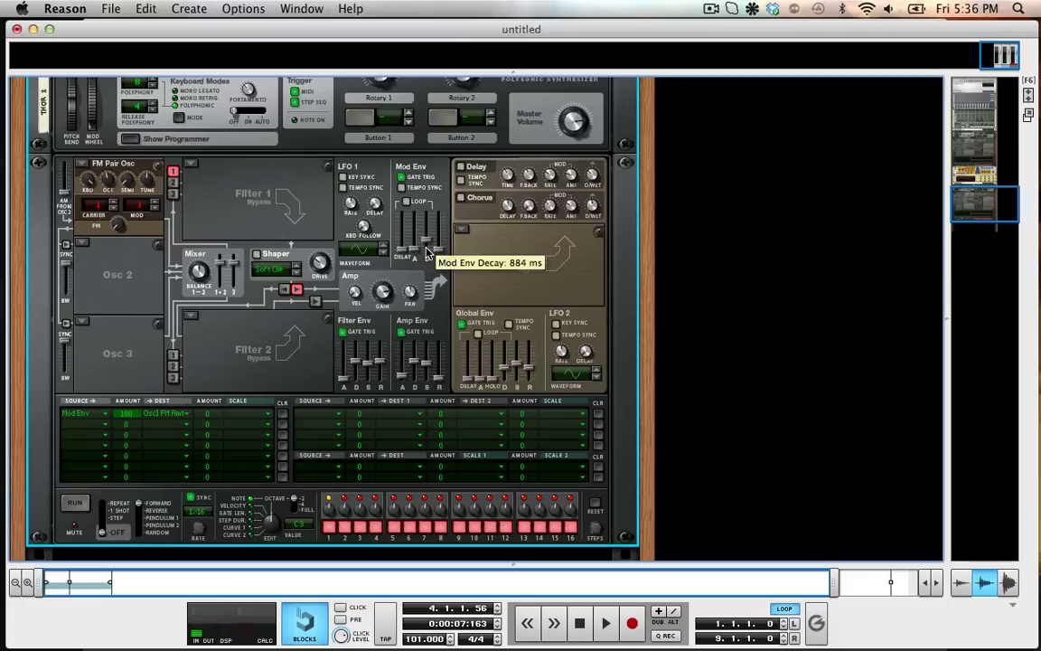
drag(427, 251, 428, 254)
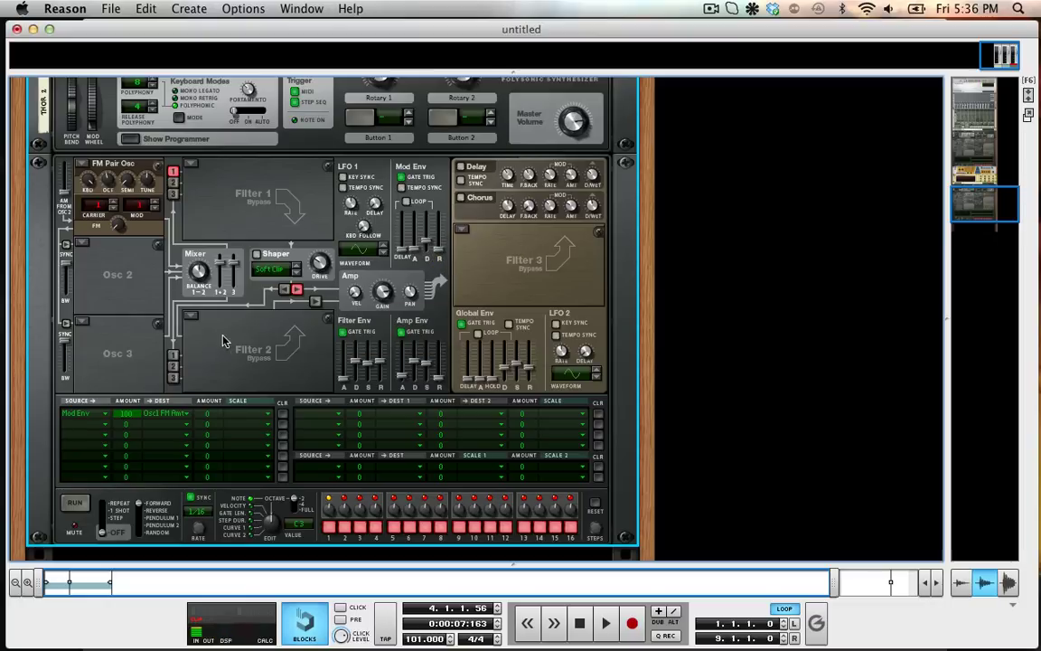
drag(129, 414, 149, 558)
- Scroll down to Scream 4 and the Equalizer, toggling Scream 4 and enabling the Equalizer
scroll(247, 364, down, 5)
scroll(247, 364, down, 3)
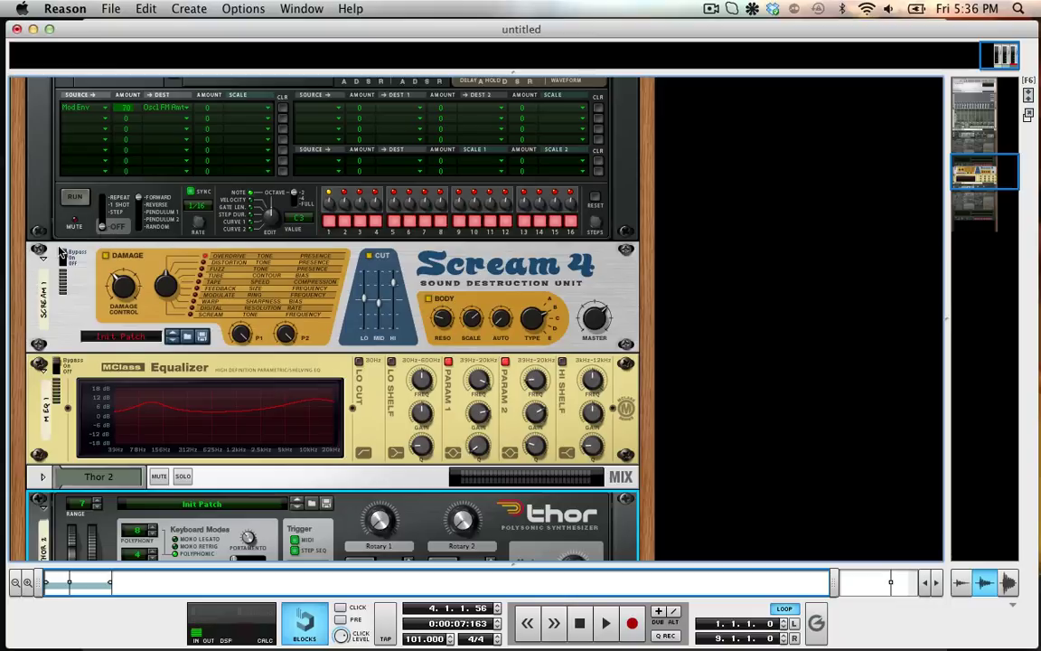
scroll(57, 228, up, 10)
scroll(100, 307, down, 3)
scroll(99, 307, down, 2)
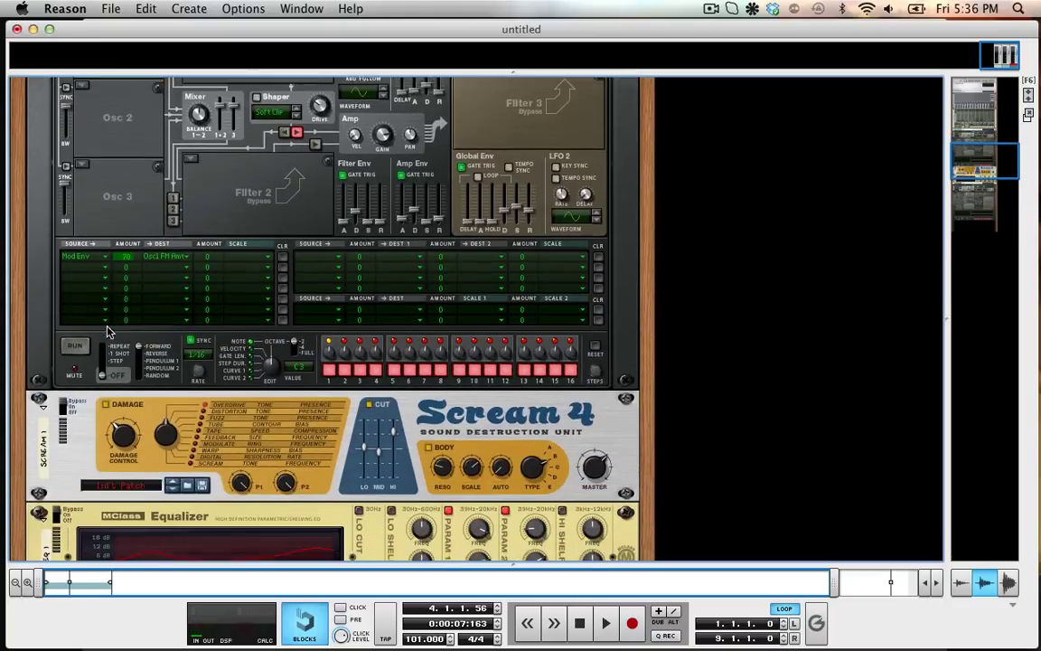
scroll(95, 293, down, 1)
click(61, 393)
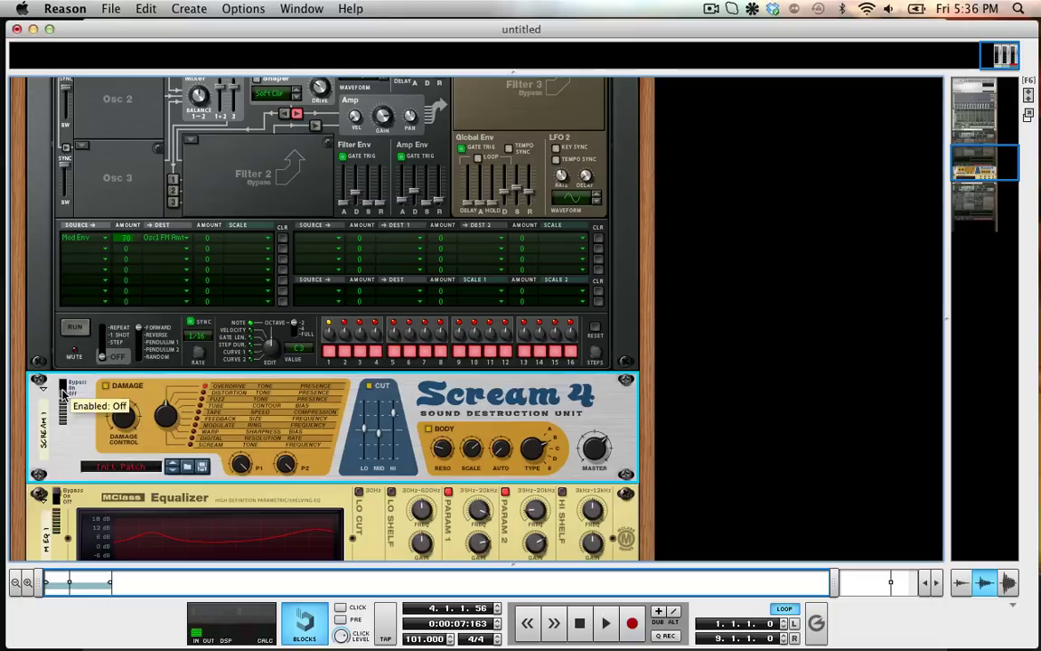
click(56, 496)
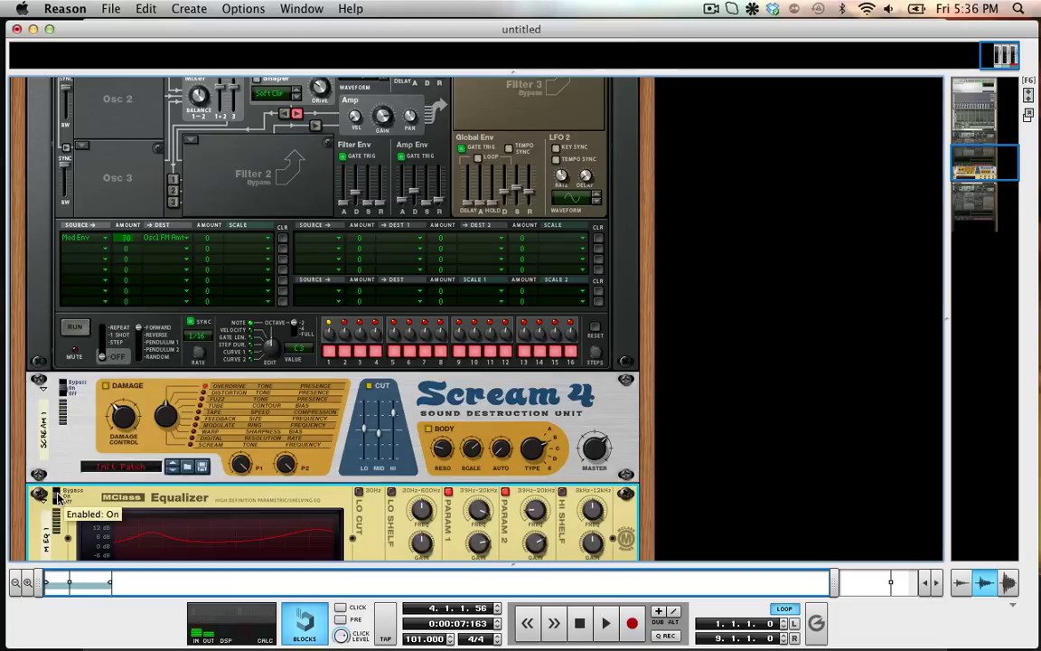
- Rewind the song and play it briefly to audition the new Thor patch
click(580, 623)
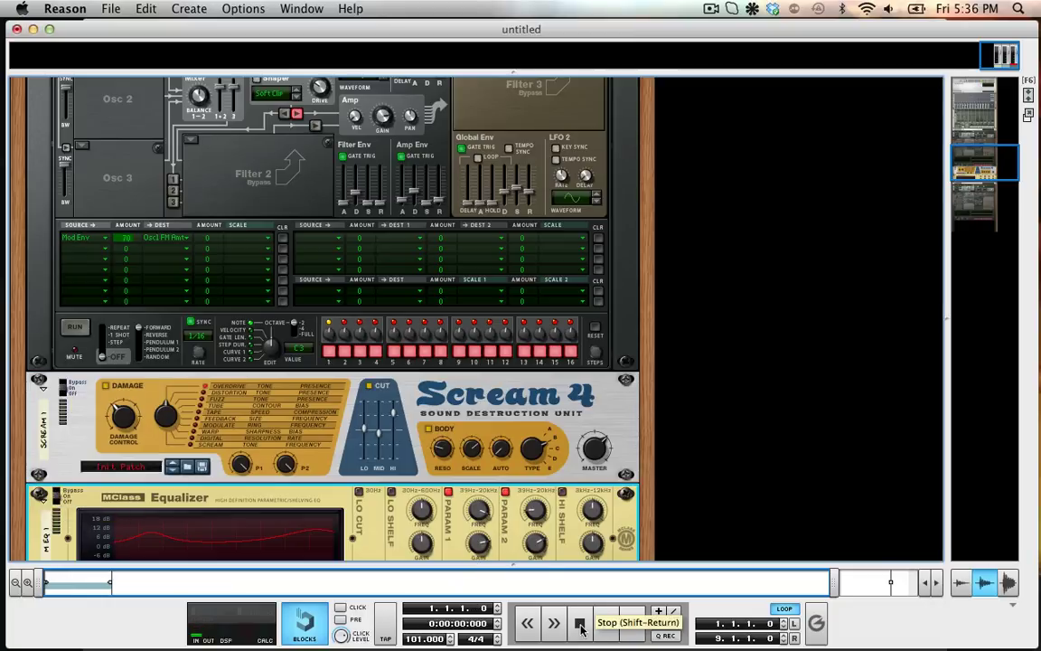
key(space)
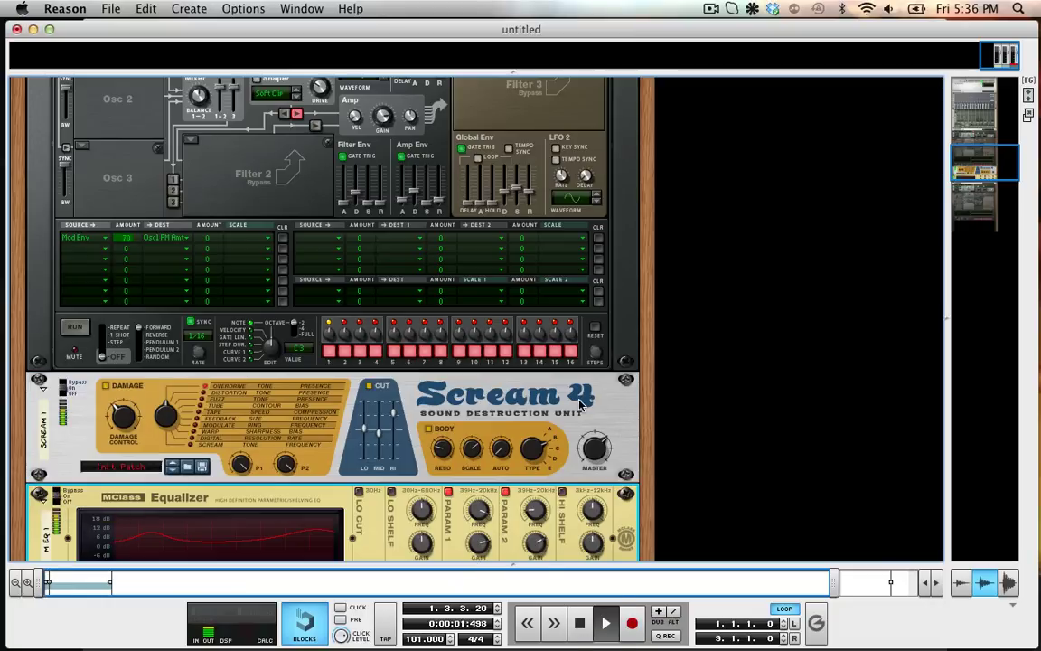
key(space)
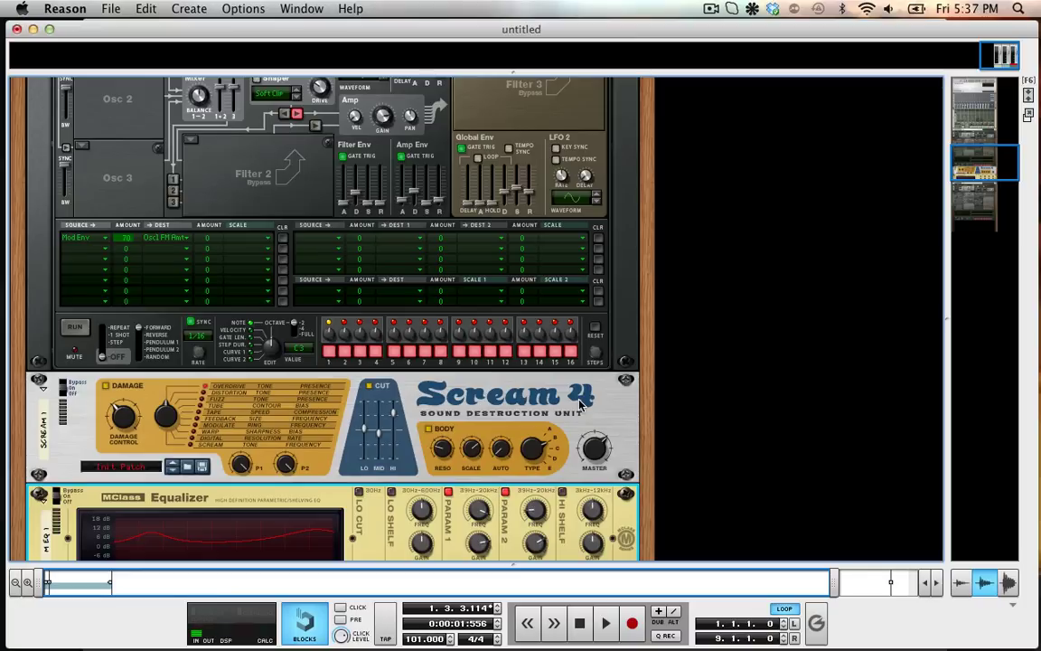